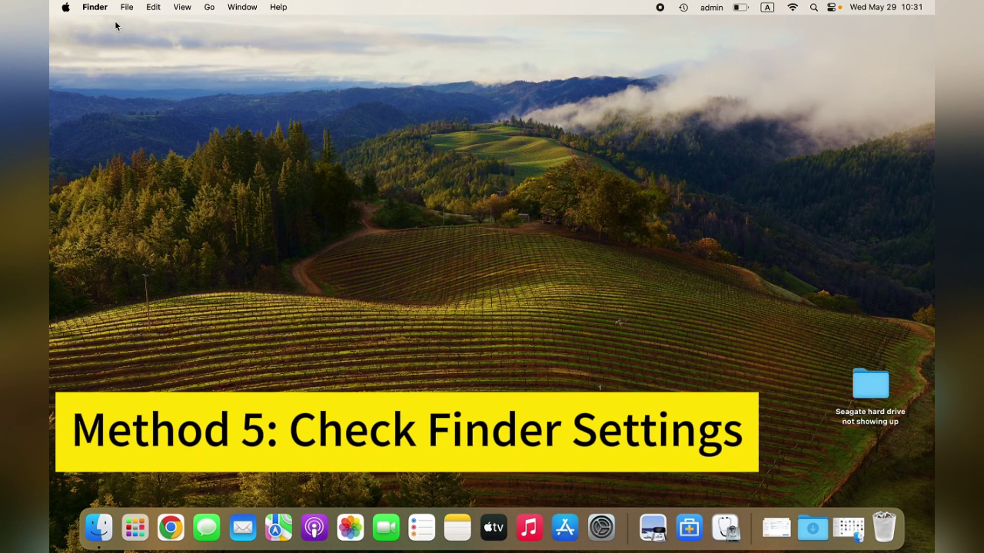
Open Finder's Settings from the Finder menu to review the sidebar options.
left_click(100, 10)
left_click(109, 46)
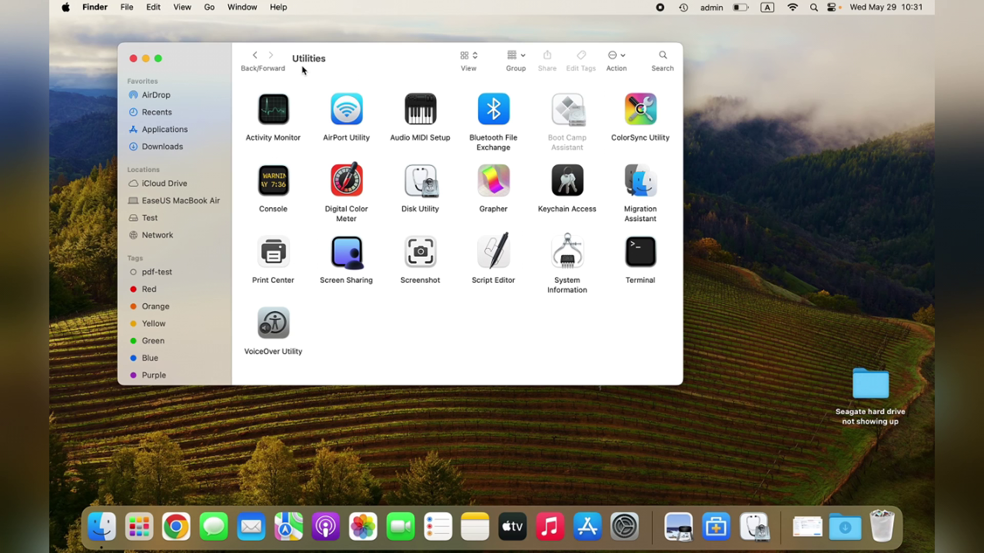
Launch Disk Utility, select the external SeagateHD drive, and mount it.
double_click(427, 188)
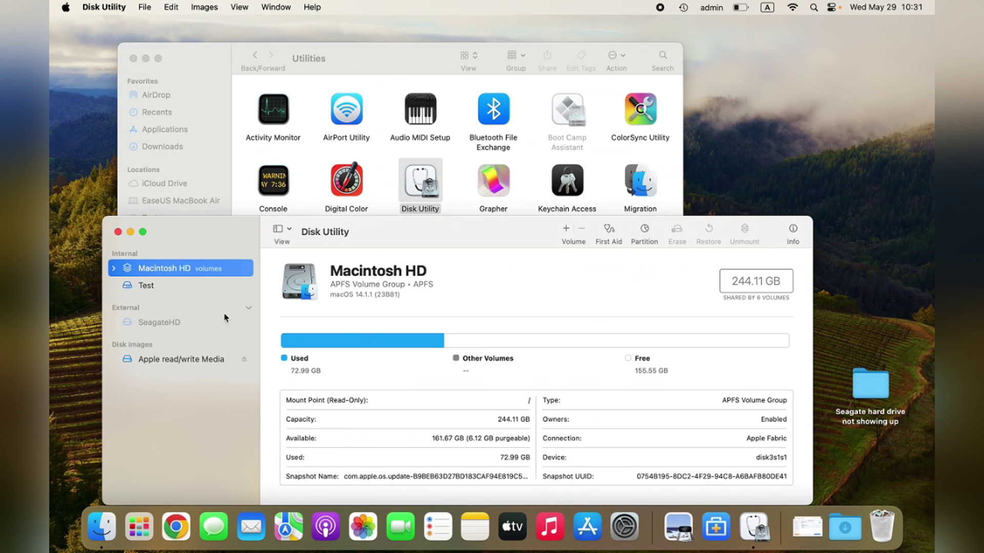
left_click(202, 327)
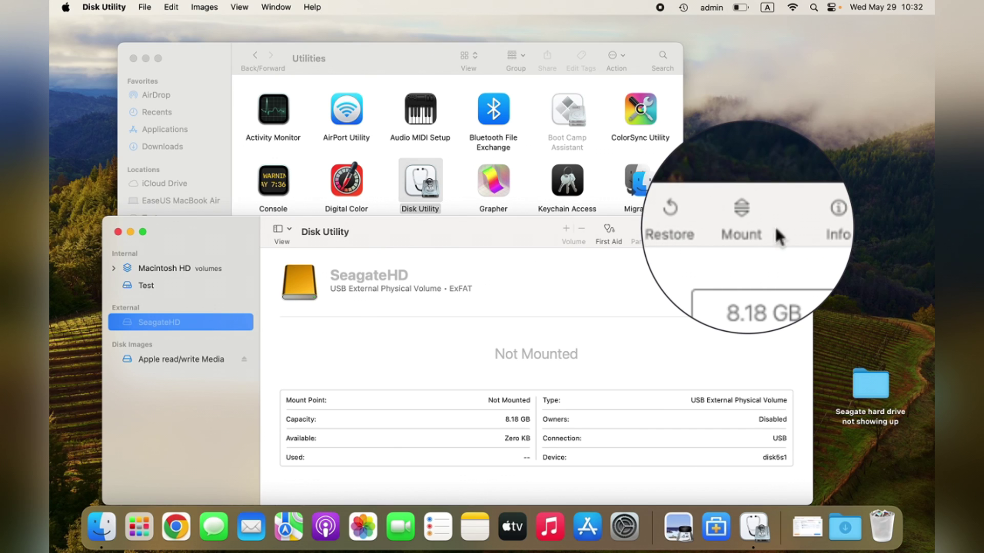
left_click(747, 215)
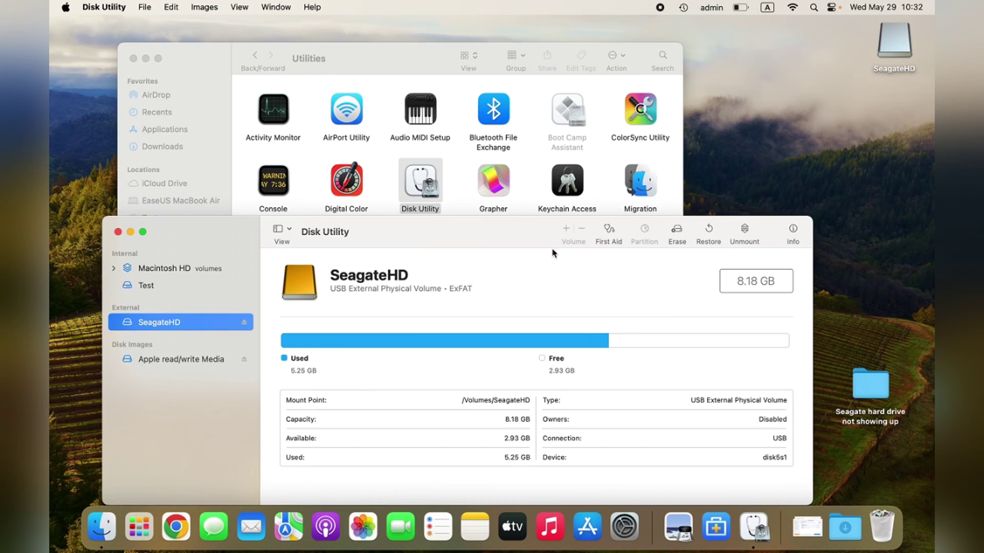
Run First Aid on the SeagateHD volume and confirm the check.
left_click(610, 232)
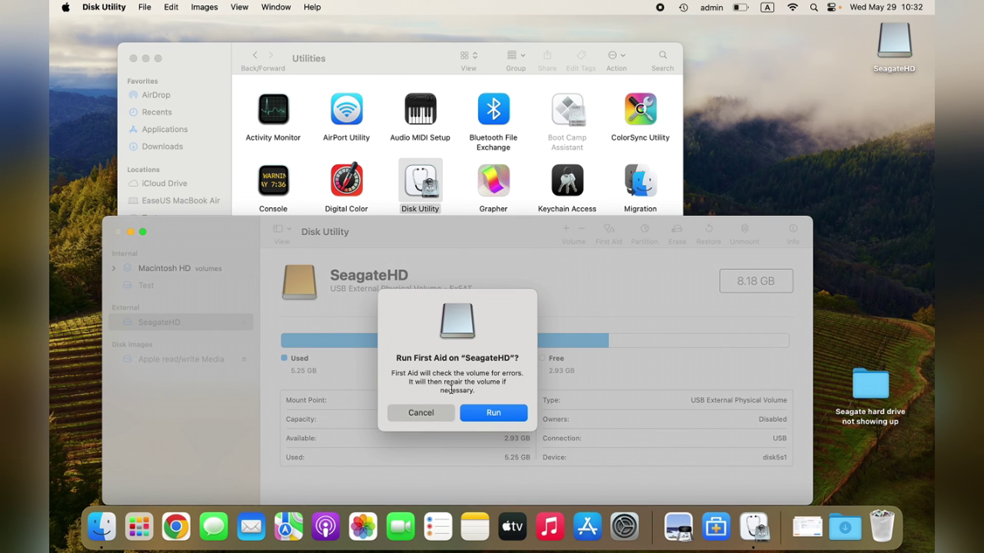
left_click(494, 414)
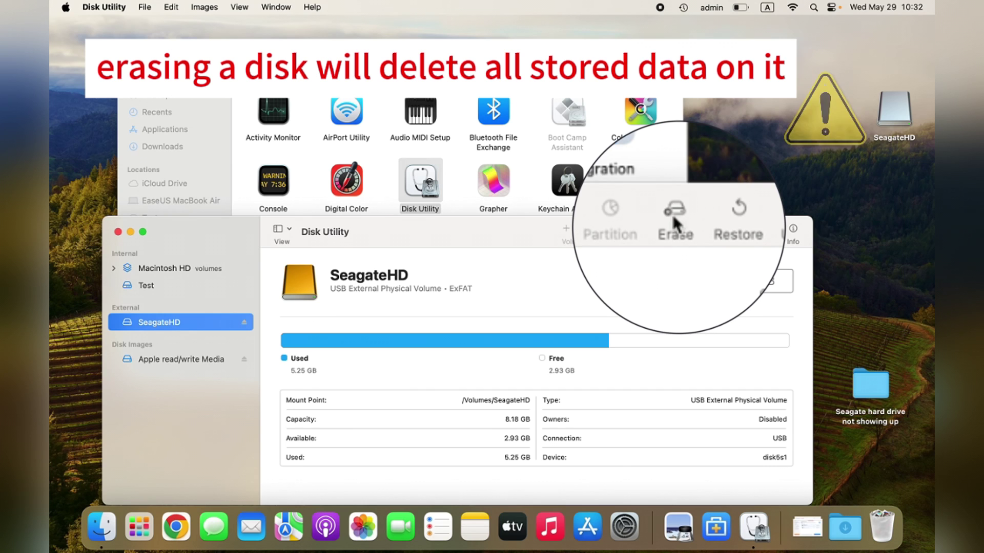
Start erasing SeagateHD, then open the empty SeagateHD1 volume from the desktop.
left_click(677, 230)
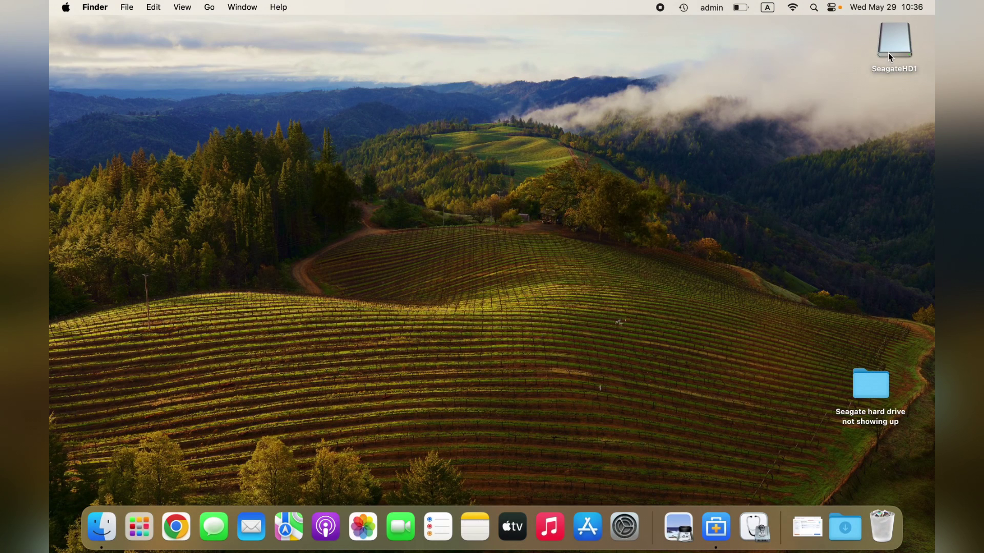
double_click(887, 54)
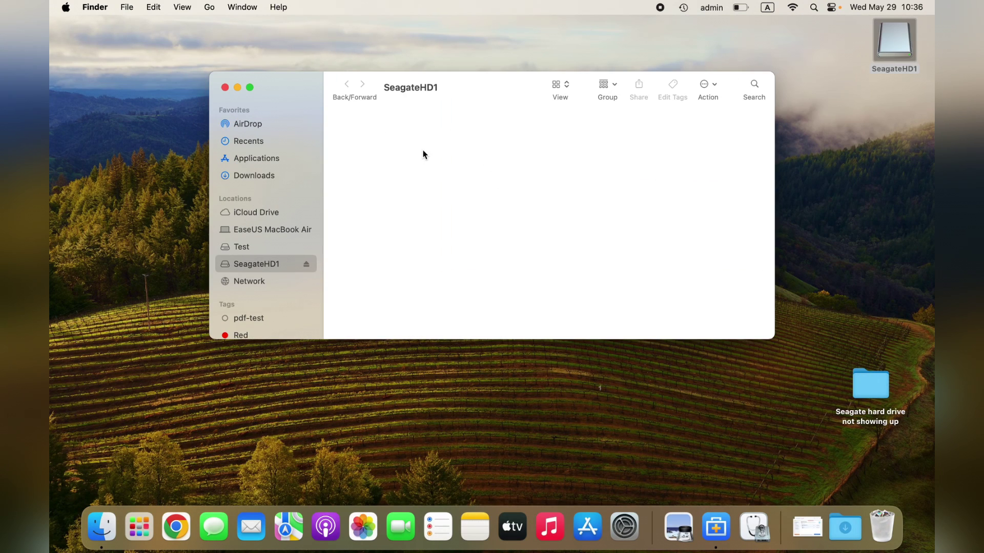
Close the SeagateHD1 window and scan SeagateHD1 for lost files in EaseUS, showing all file types.
left_click(225, 88)
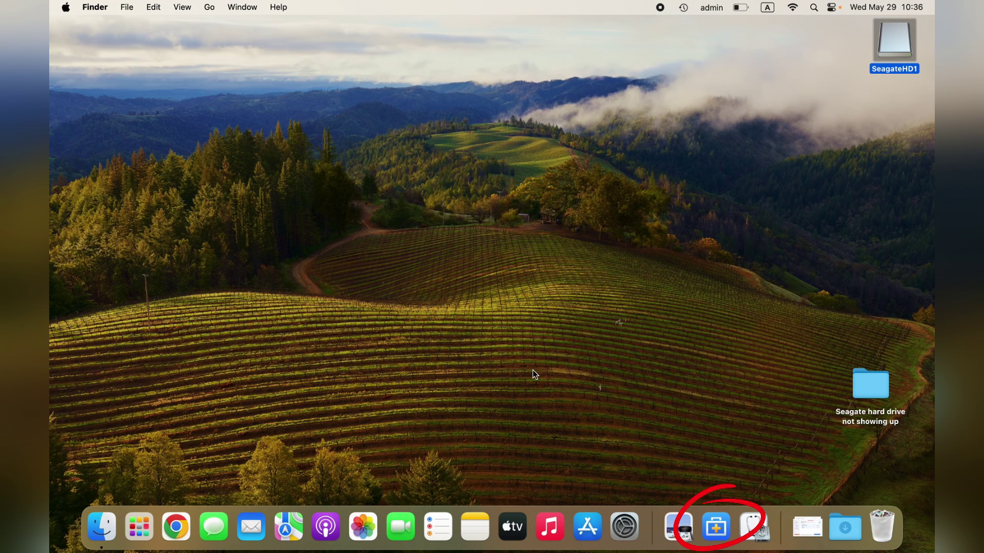
left_click(716, 528)
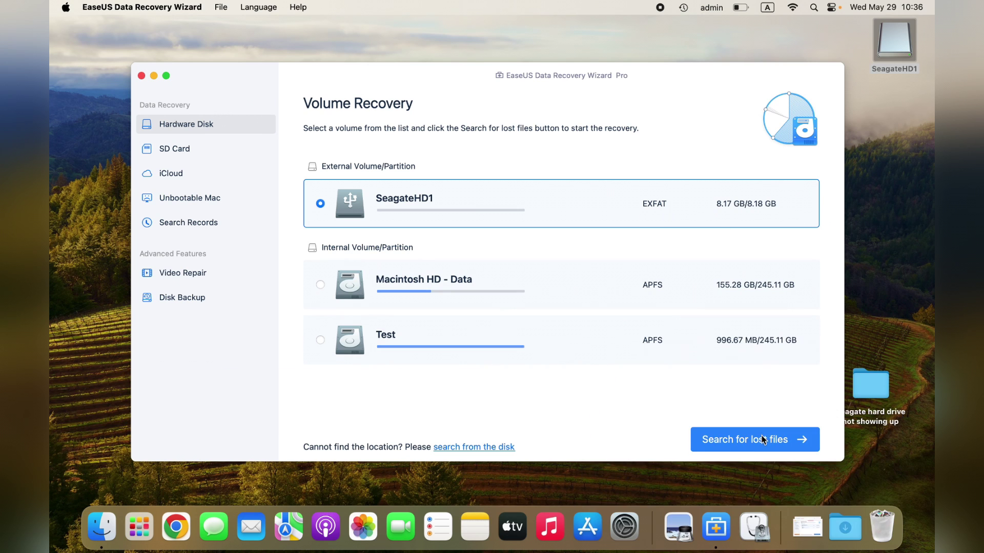
left_click(731, 440)
left_click(199, 189)
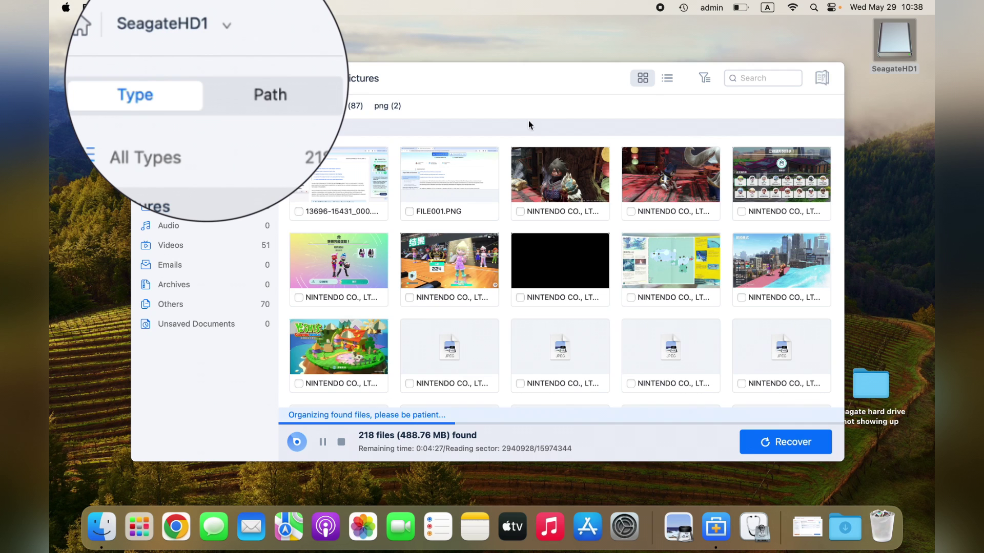
left_click(192, 162)
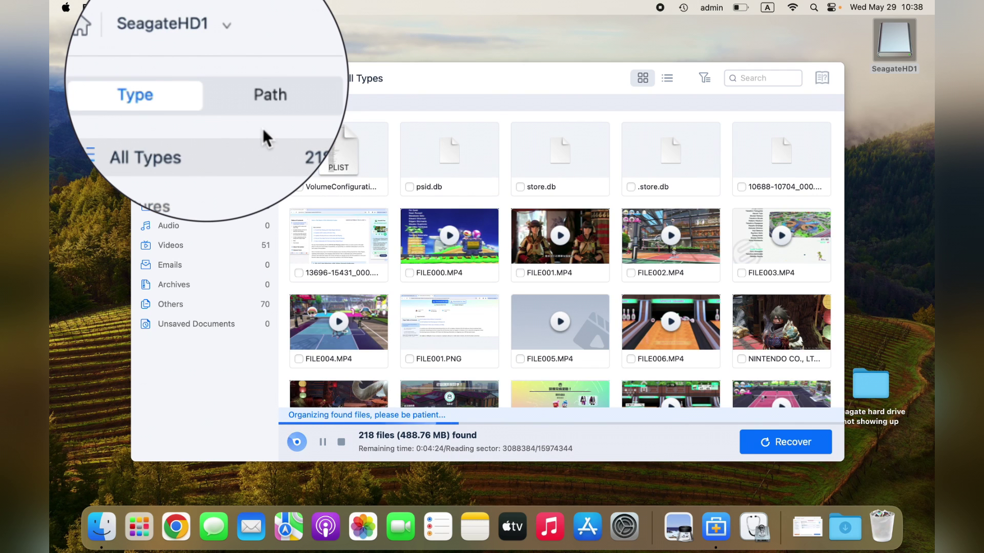
Preview FILE000.MP4 and recover it into the 'Seagate hard drive not showing up' folder.
double_click(450, 239)
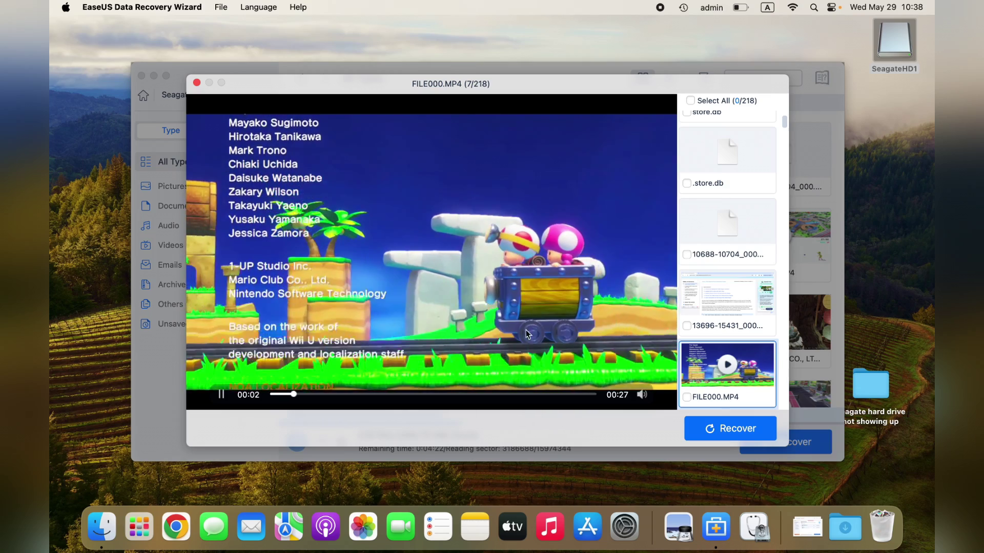
left_click(687, 397)
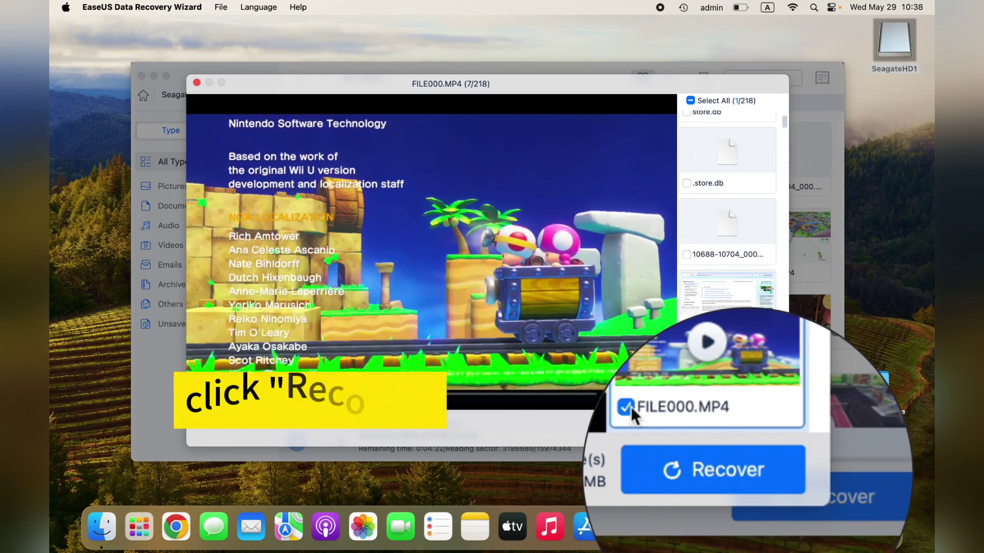
left_click(716, 429)
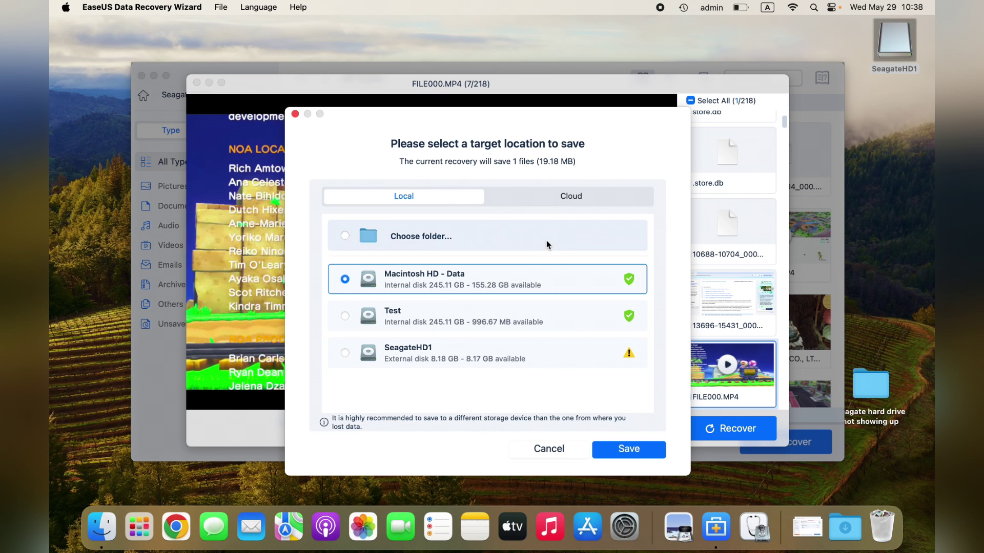
left_click(546, 241)
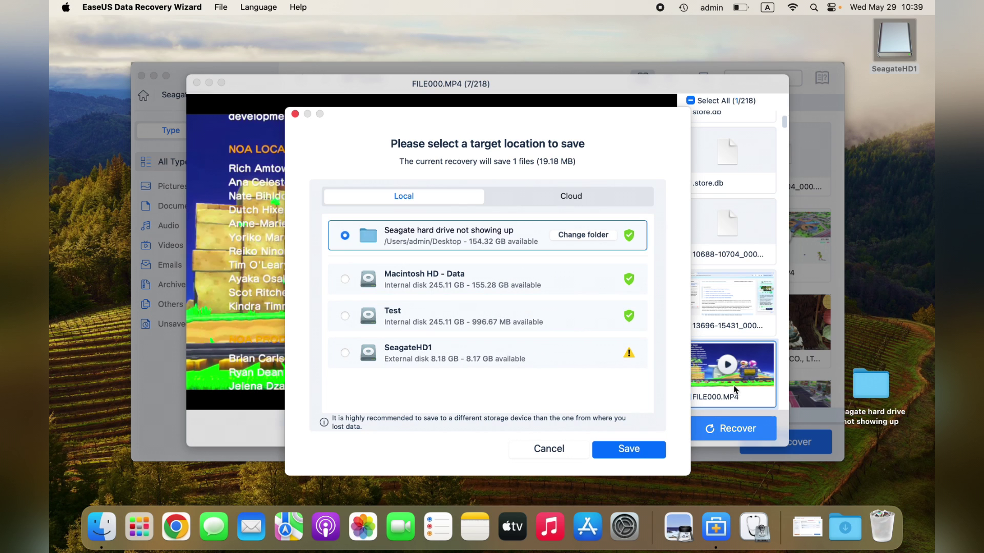
left_click(628, 449)
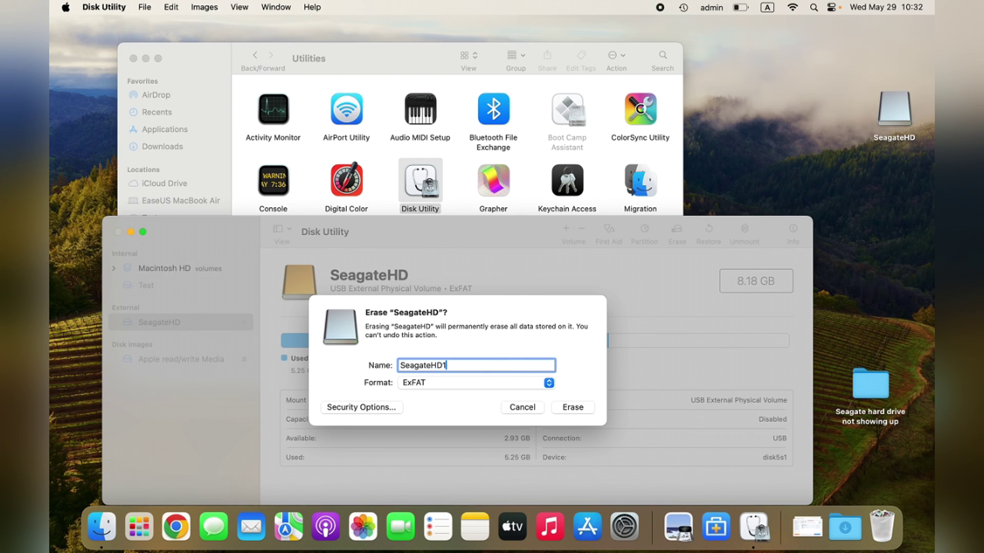
Keep ExFAT as the format and erase SeagateHD to create SeagateHD1.
left_click(549, 382)
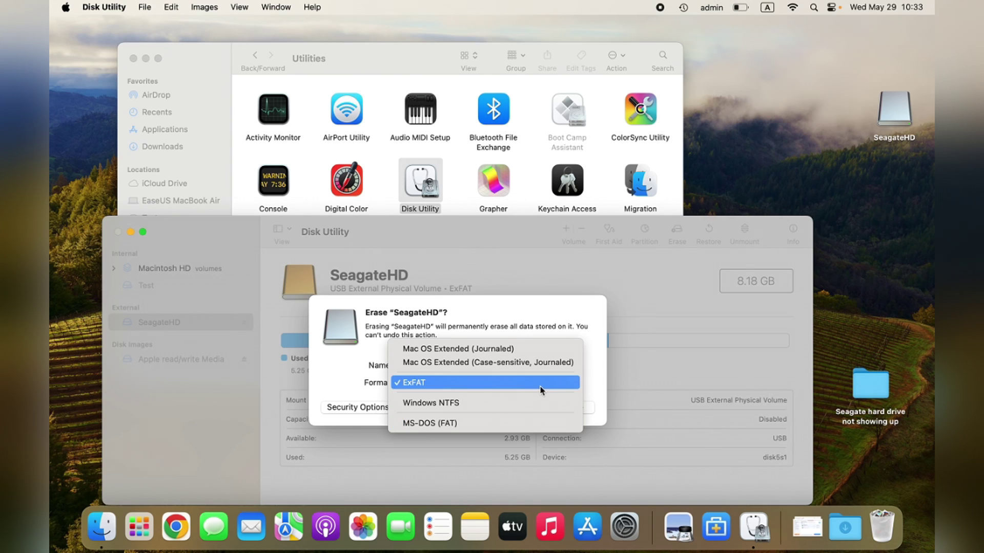
left_click(554, 392)
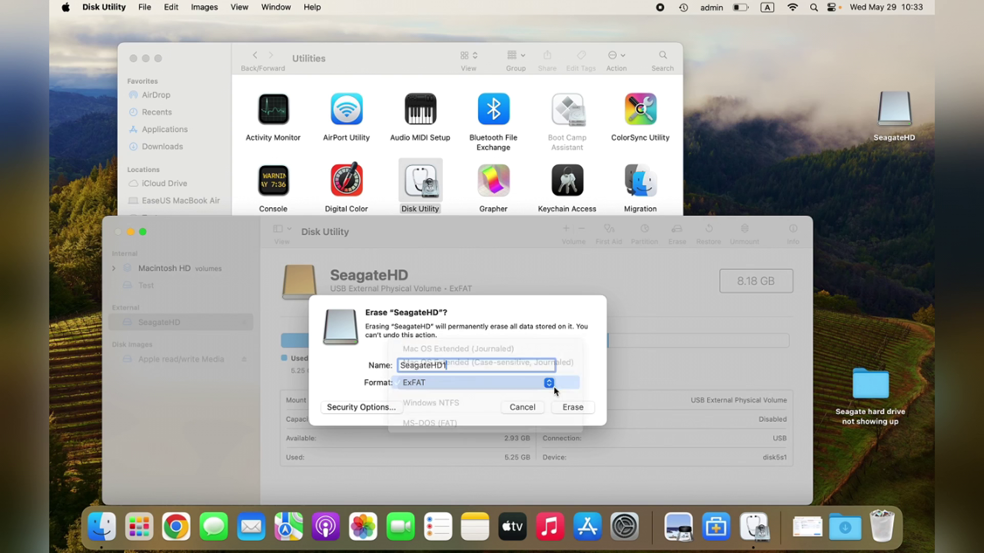
left_click(573, 407)
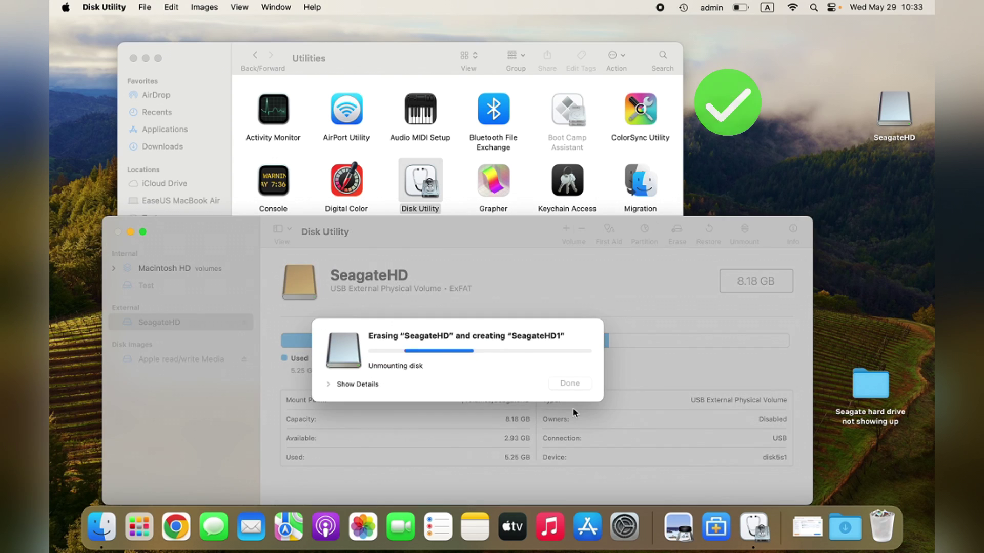